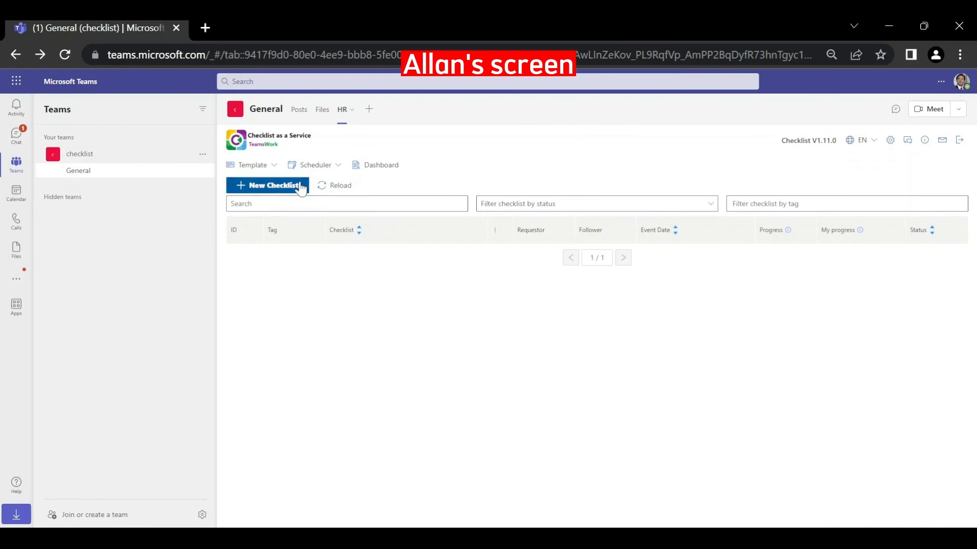
- Start a new checklist without a template, named 'HR onboarding of John'
left_click(301, 186)
left_click(371, 199)
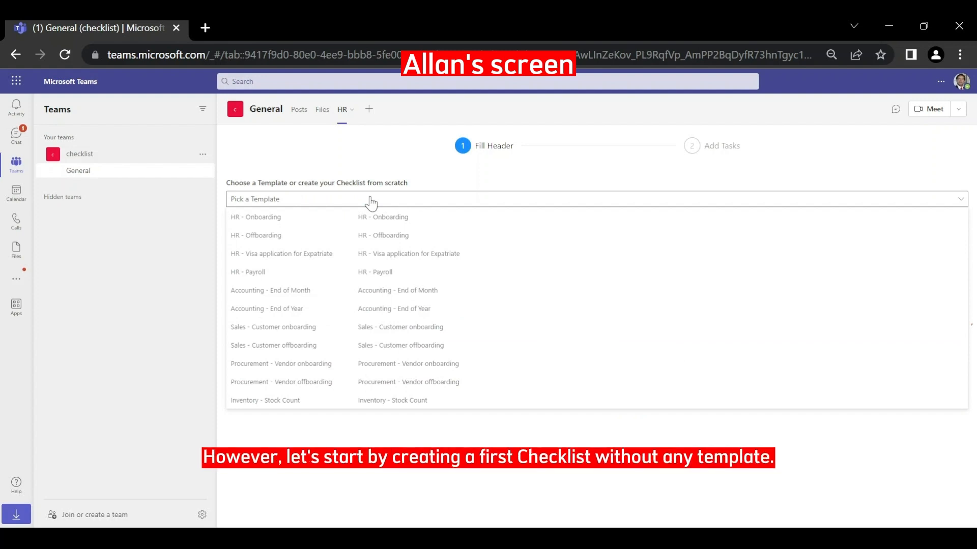
left_click(371, 200)
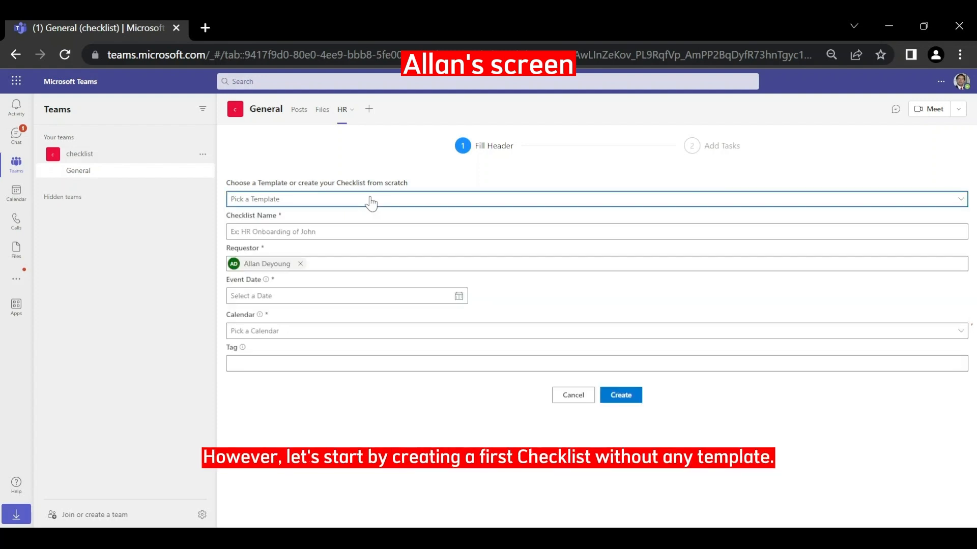
left_click(359, 231)
type("HR onboarding of Joh")
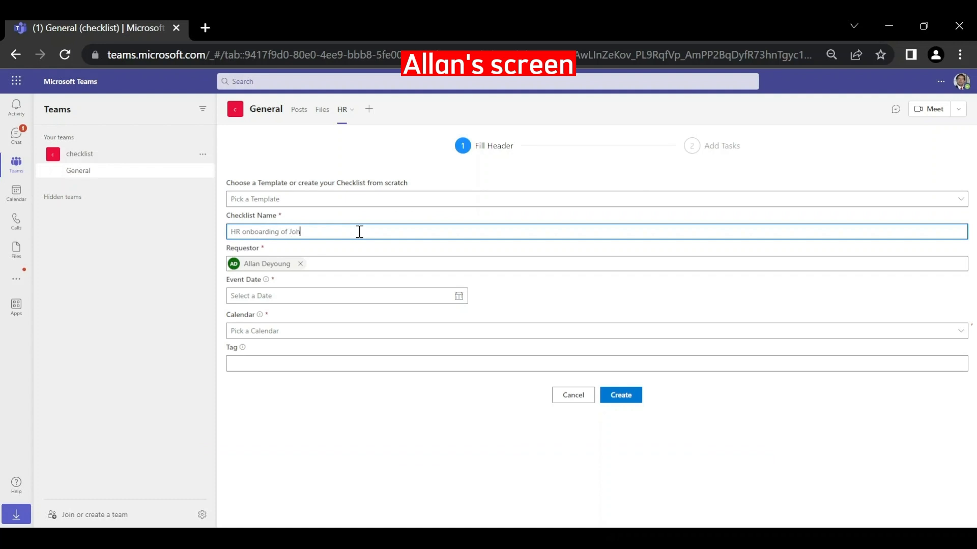
type("n")
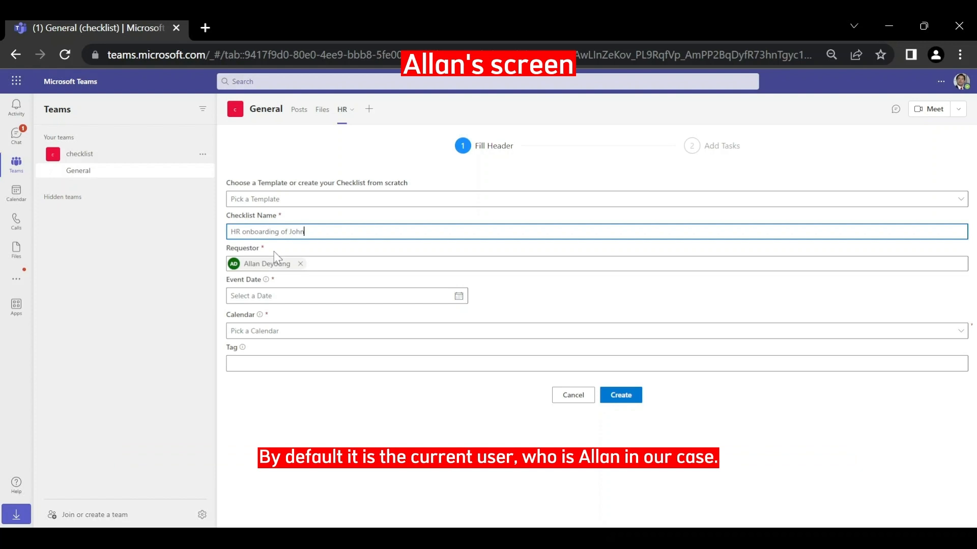
- Set the event date to 30 Apr 2023 and choose the Working Days calendar
left_click(288, 301)
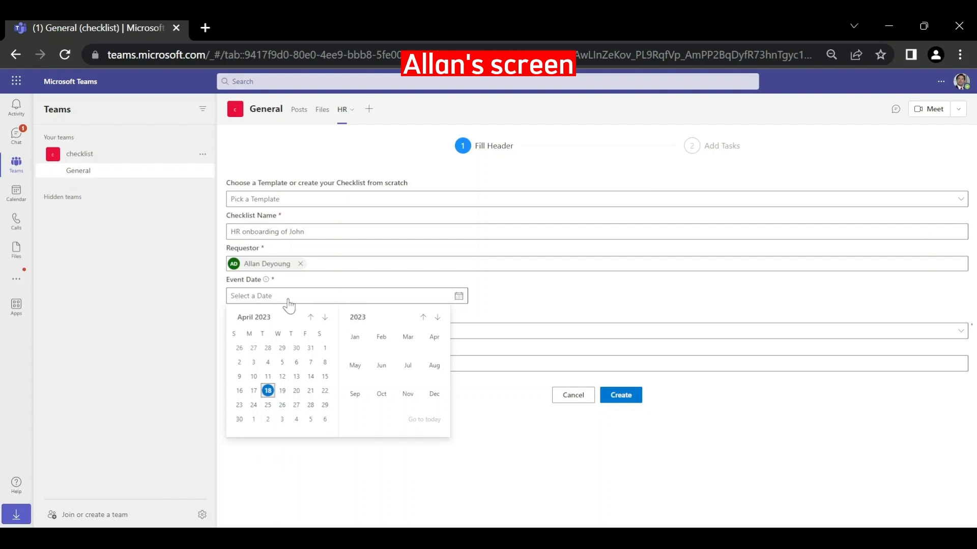
left_click(239, 420)
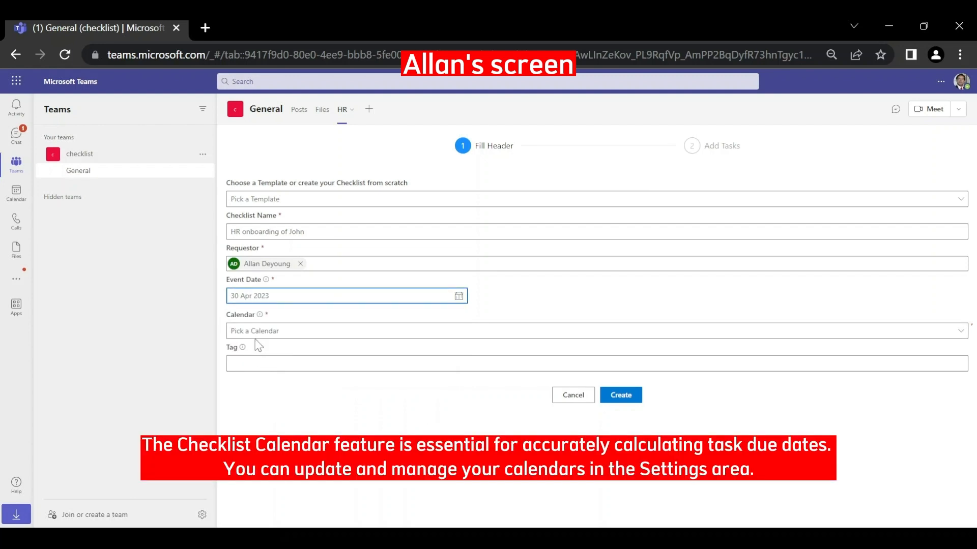
mouse_move(260, 315)
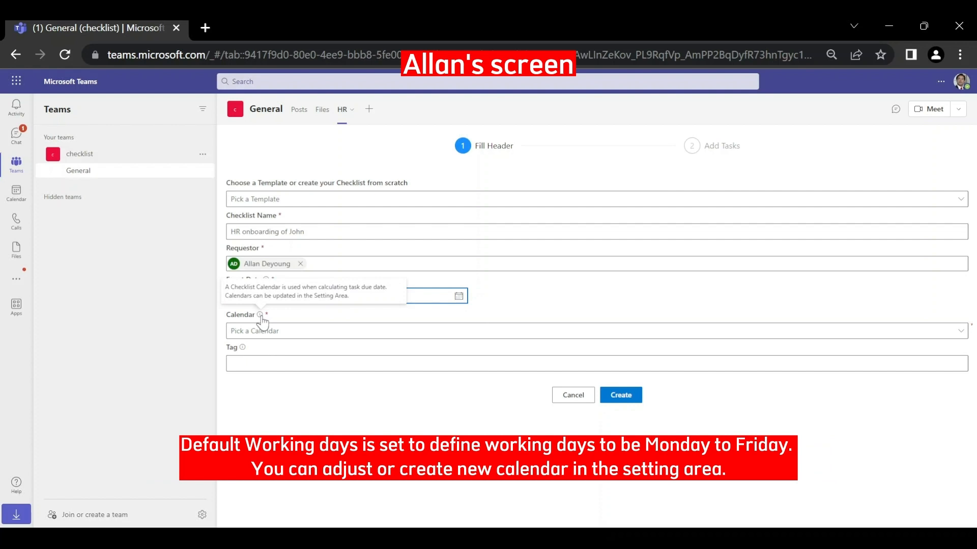
left_click(263, 331)
left_click(272, 348)
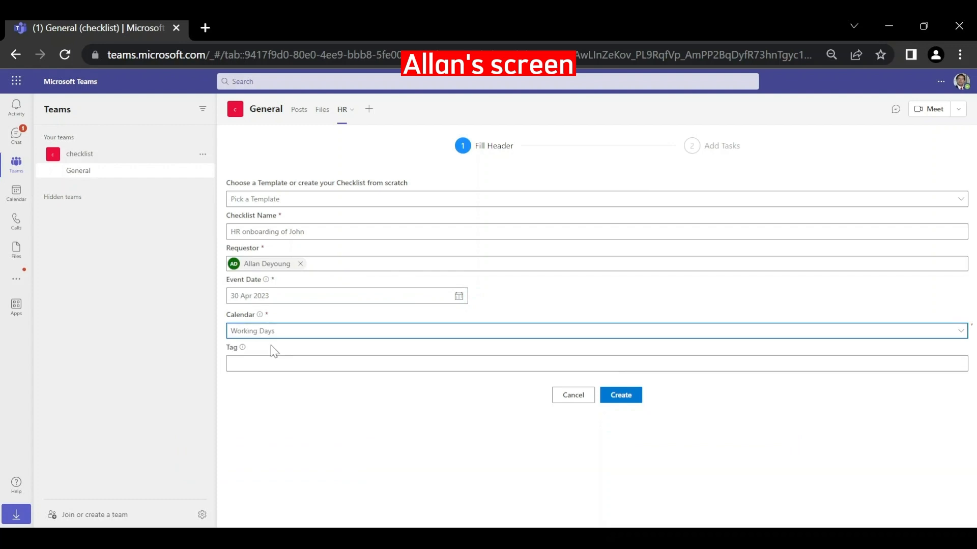
mouse_move(243, 348)
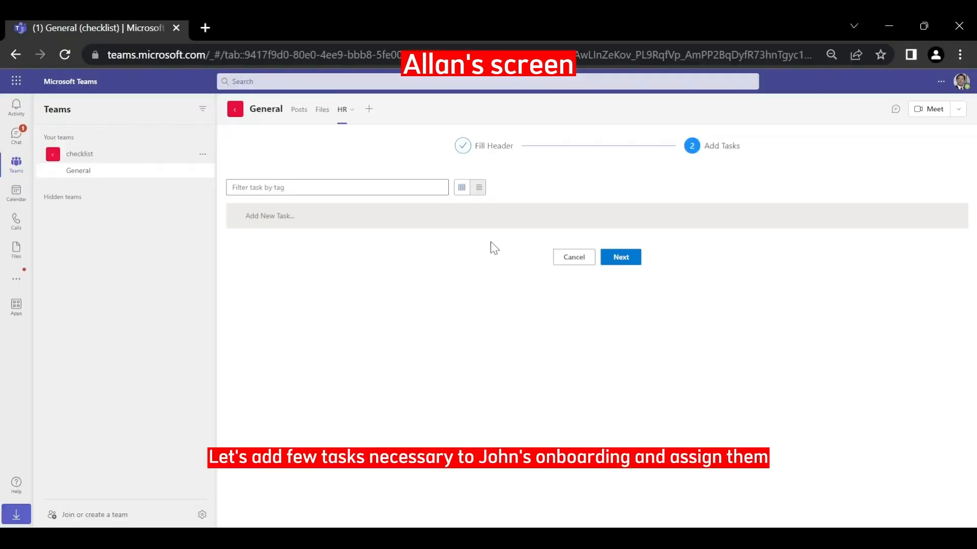
- Add task 'Procure PC' due -10 days, assigned to the procurement officer
left_click(476, 224)
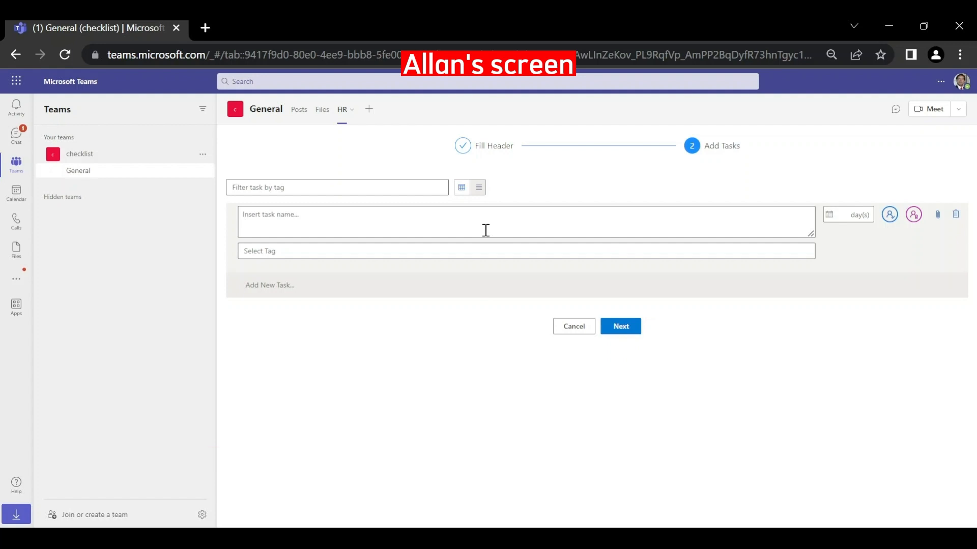
left_click(485, 230)
type("Procure PC")
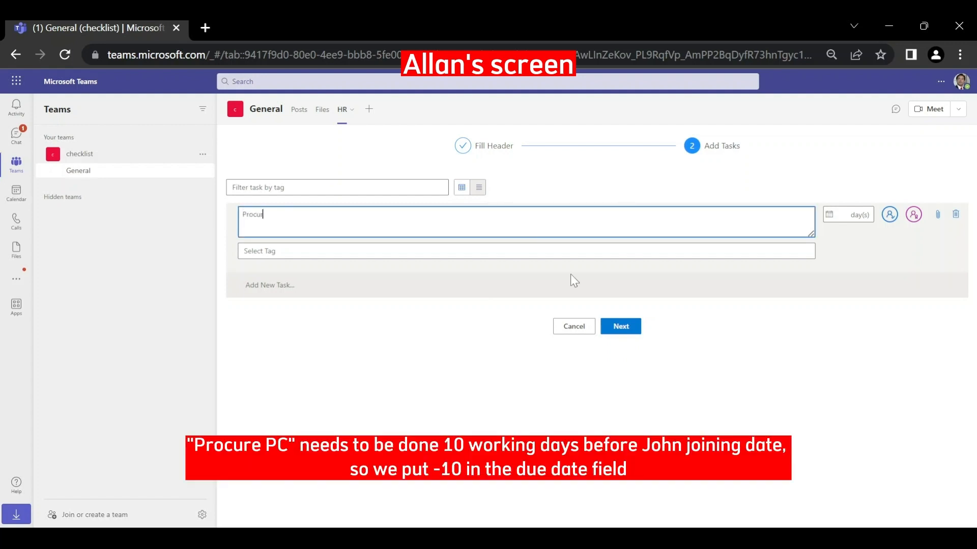
left_click(845, 215)
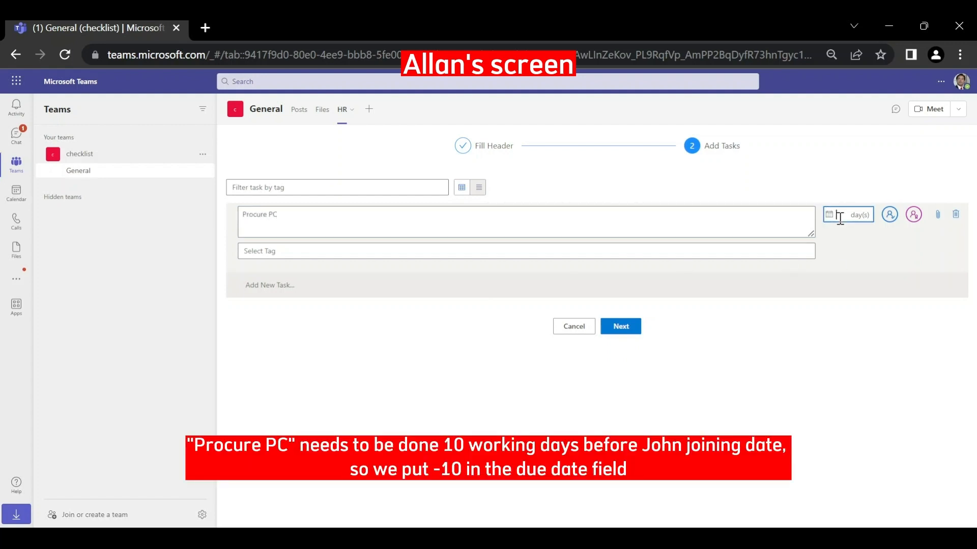
type("-10")
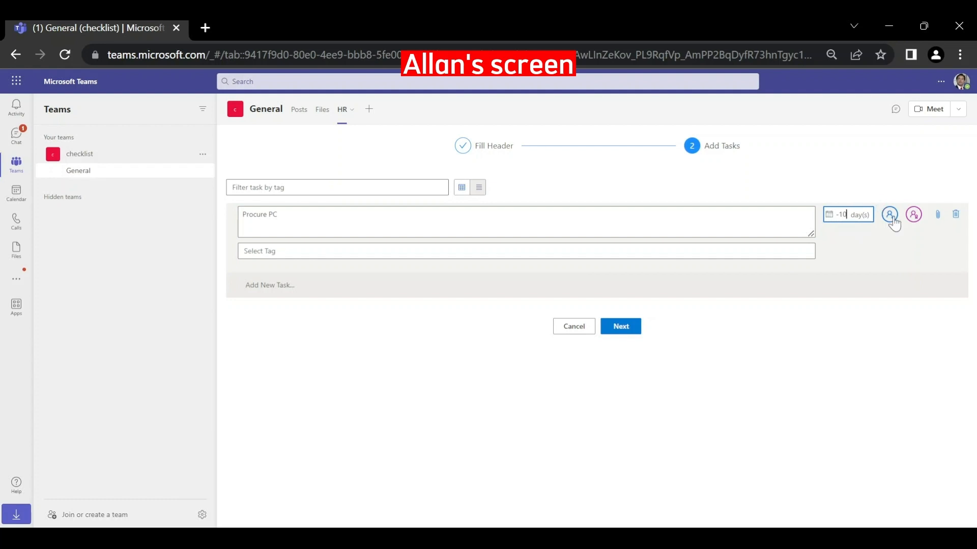
left_click(889, 214)
left_click(831, 235)
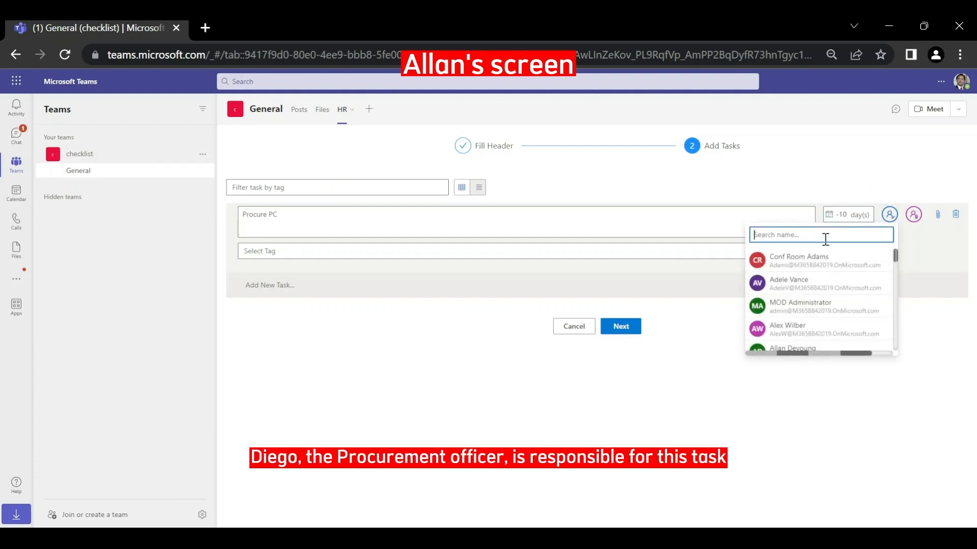
type("dieg")
left_click(825, 259)
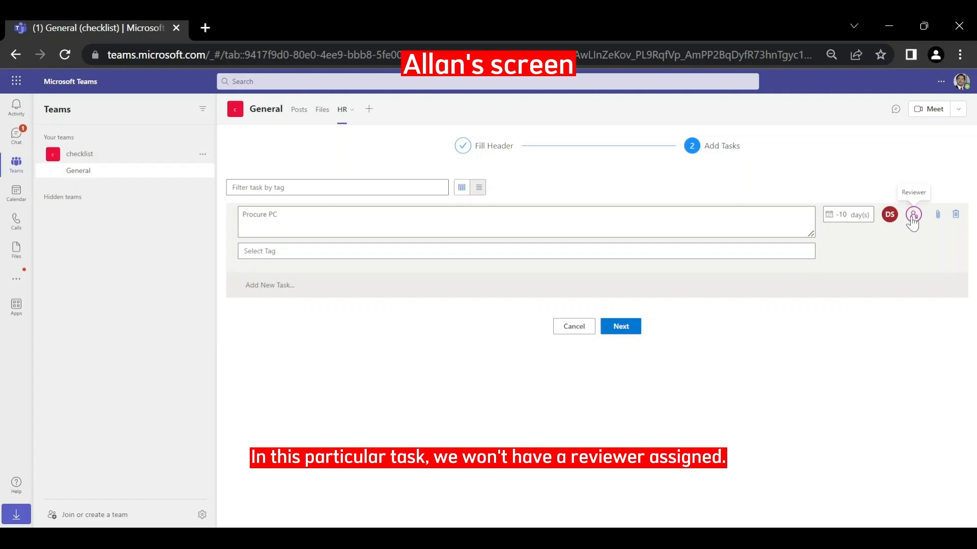
- Add task 'Procure ID card' due -10 days, with an assignee and a reviewer
left_click(421, 285)
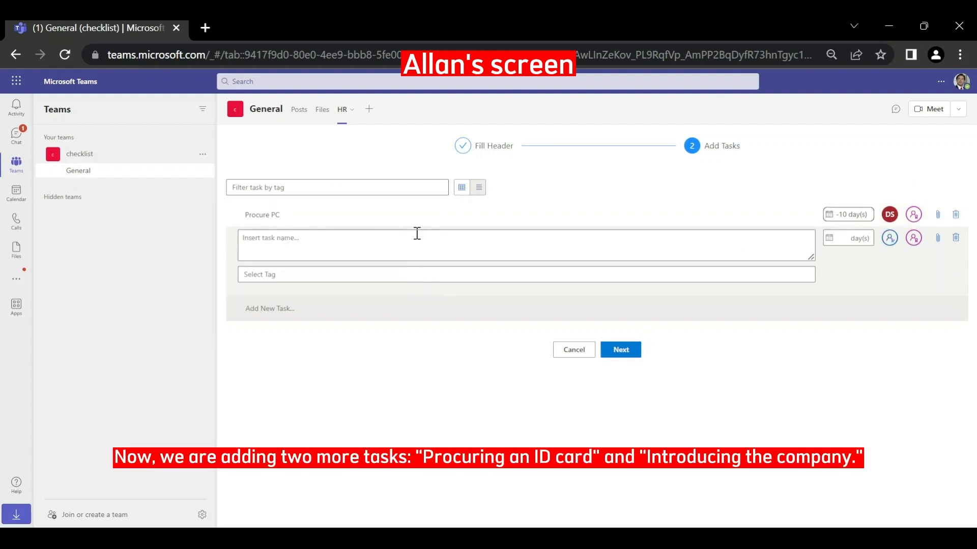
type("Procure ")
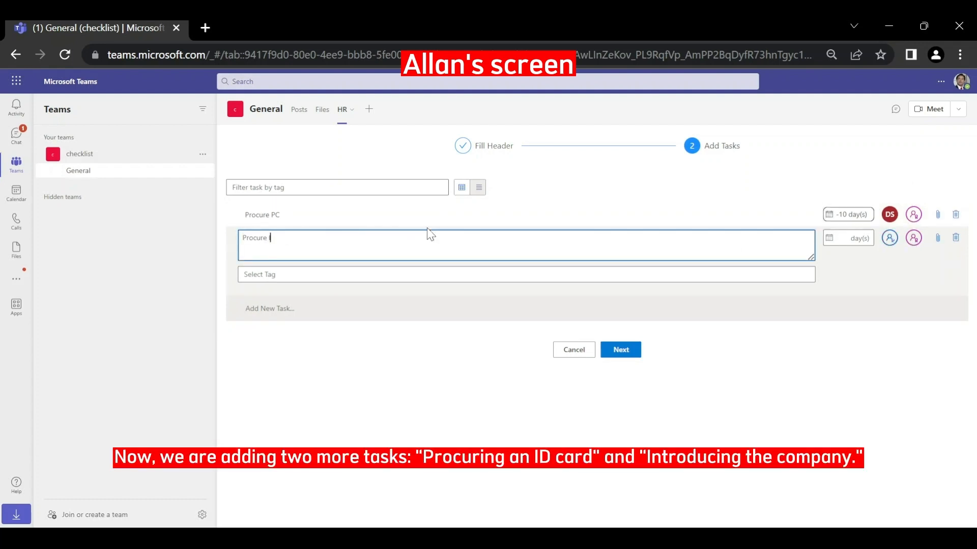
type("ID card")
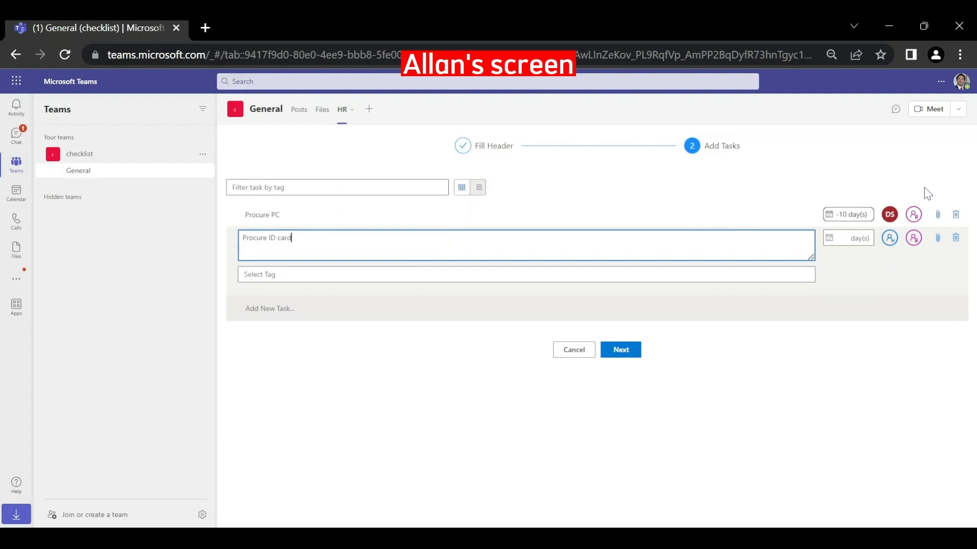
left_click(854, 241)
type("-10")
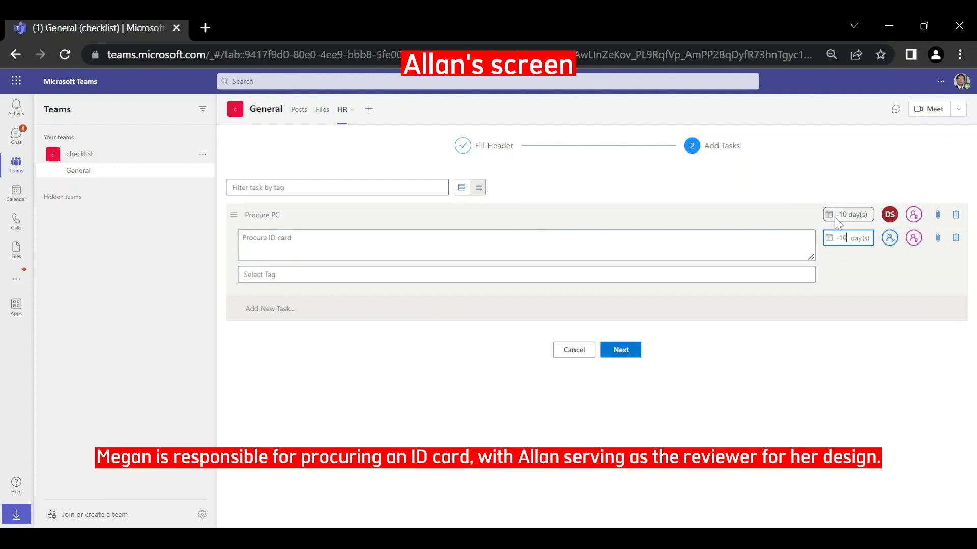
left_click(896, 240)
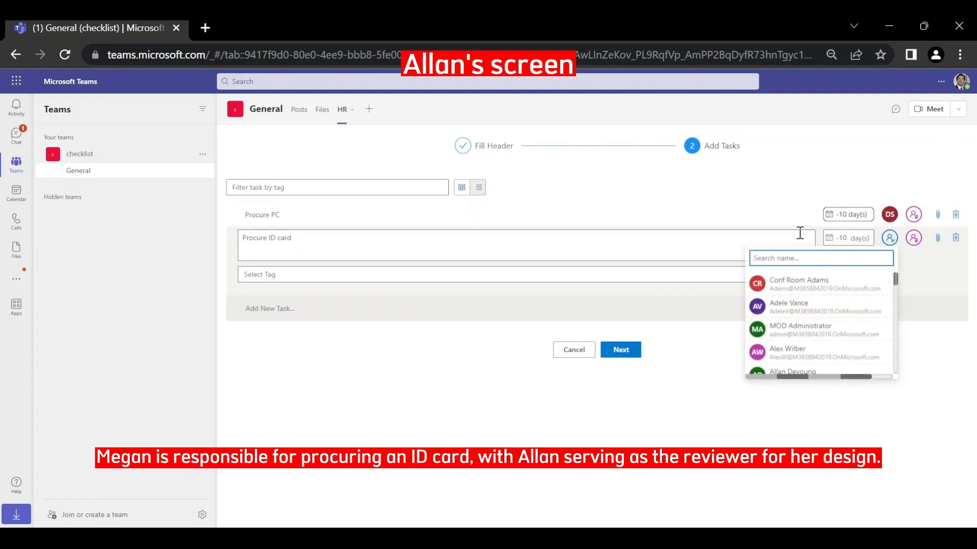
type("meg")
left_click(810, 288)
left_click(914, 238)
left_click(847, 260)
type("al")
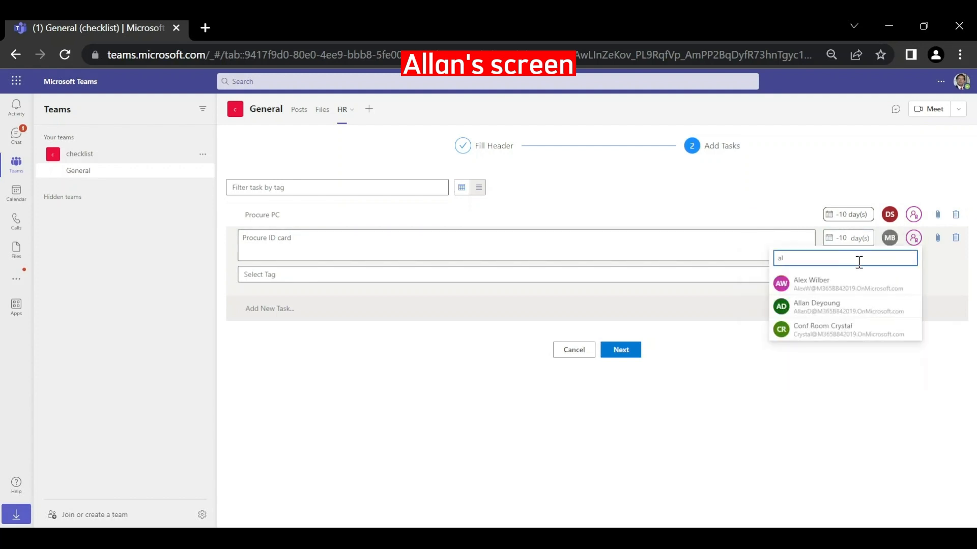
left_click(855, 307)
- Add task 'Introducing the Company' assigned to the requestor, then save the tasks
left_click(473, 309)
left_click(439, 273)
type("In")
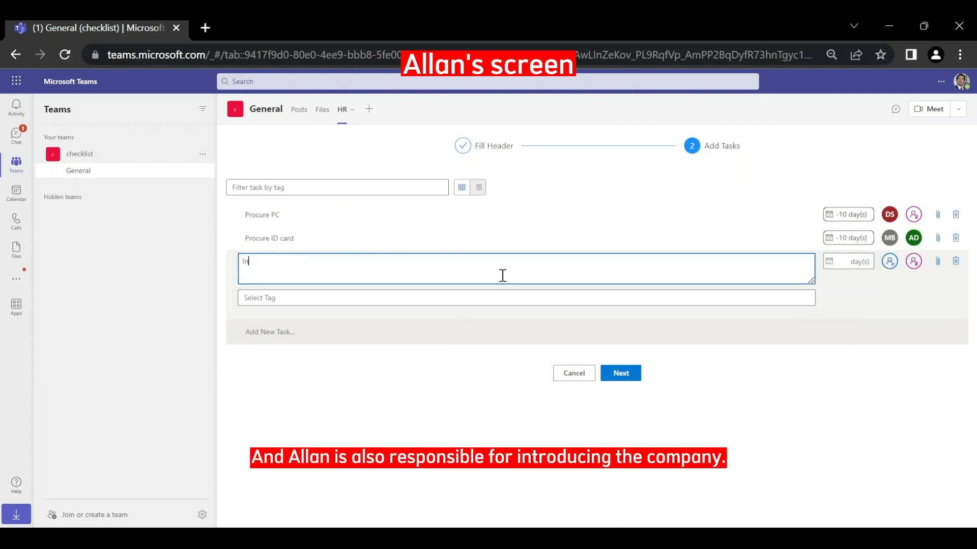
type("troducing the Company")
left_click(890, 261)
type("alla")
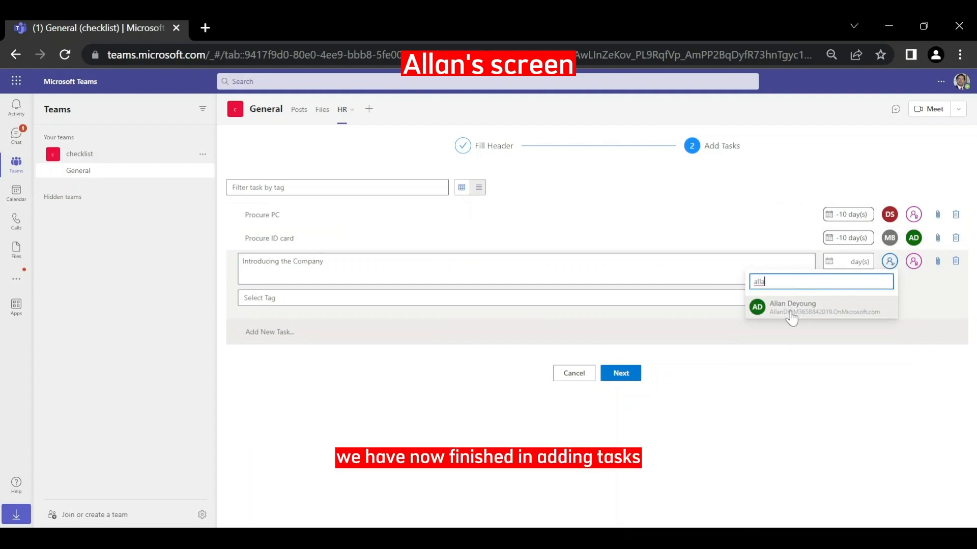
left_click(791, 309)
left_click(621, 373)
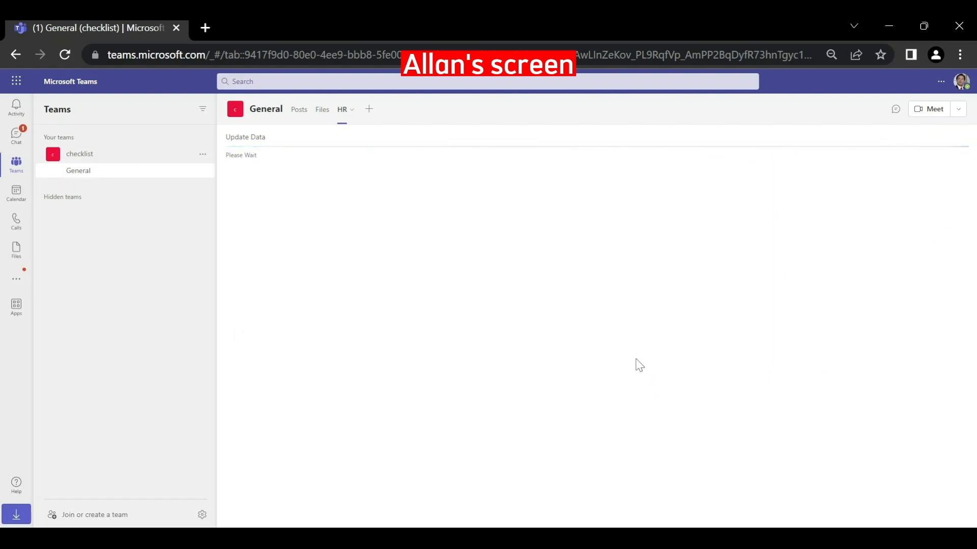
- Save HR onboarding of John as a template, then submit the checklist and confirm
left_click(374, 166)
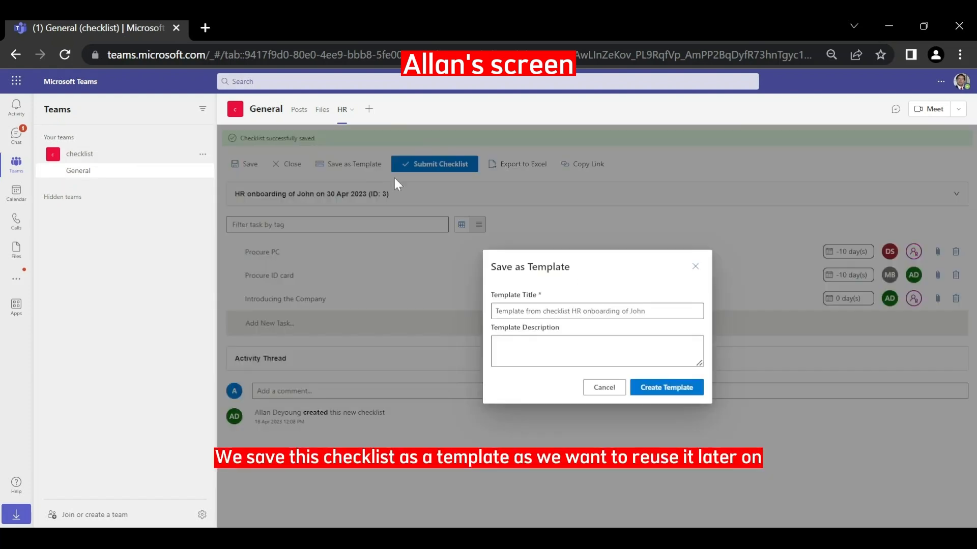
left_click(656, 312)
left_click(684, 388)
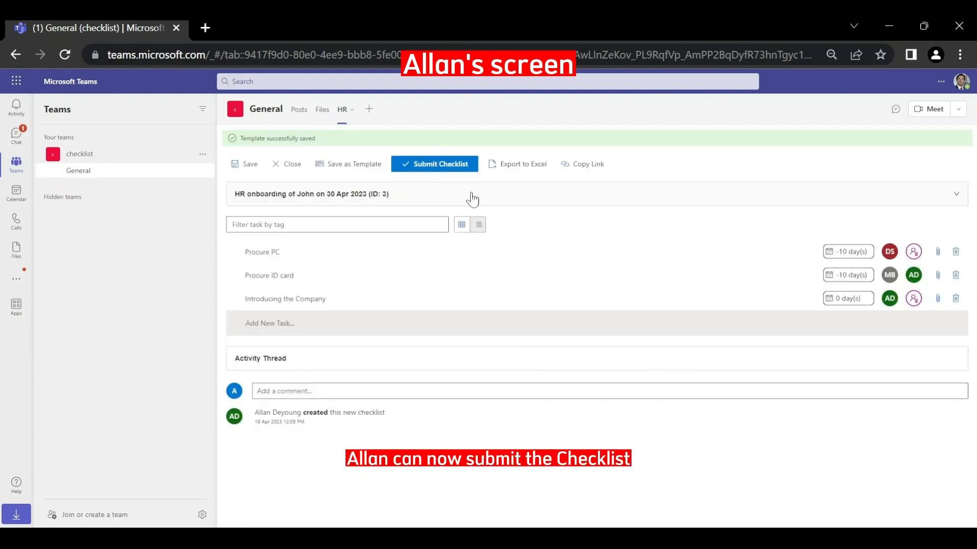
left_click(458, 165)
left_click(589, 341)
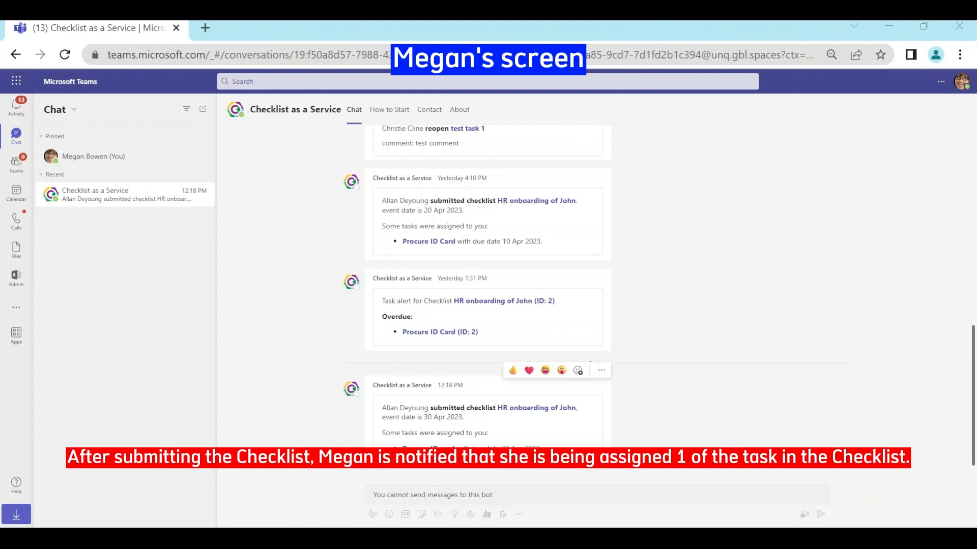
- Open the Procure ID card task from the latest submission message in the chat
left_click(428, 449)
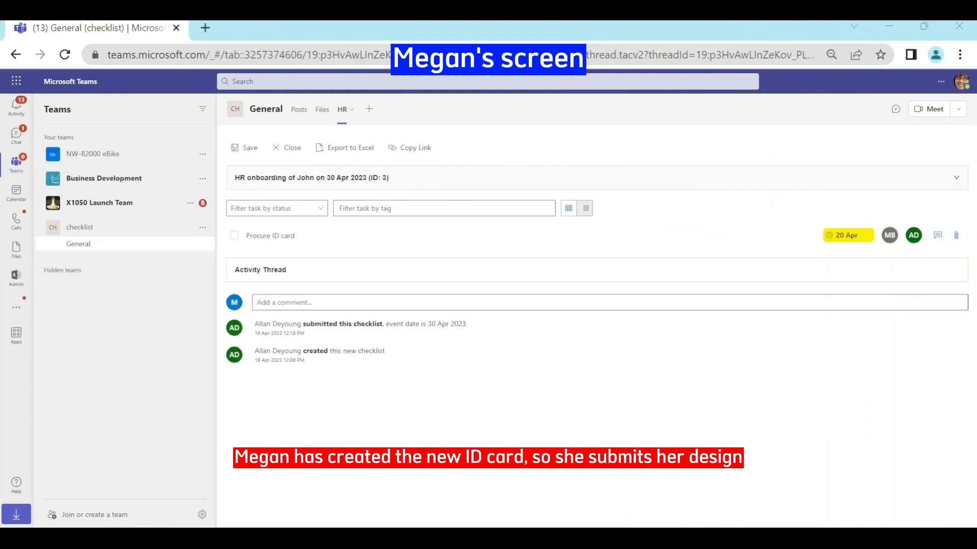
- Attach the ID card image from the computer to Procure ID card, mark it resolved, and save
left_click(956, 236)
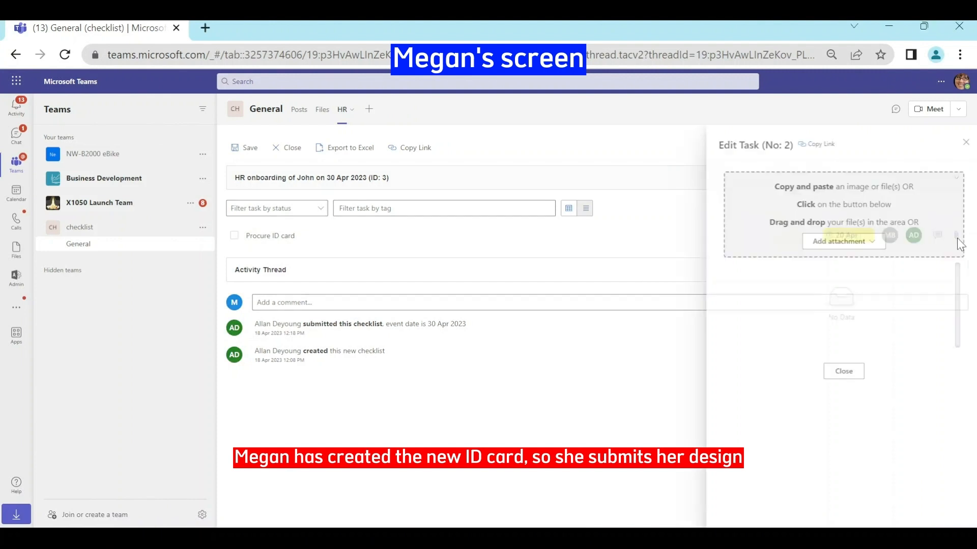
left_click(858, 246)
left_click(826, 260)
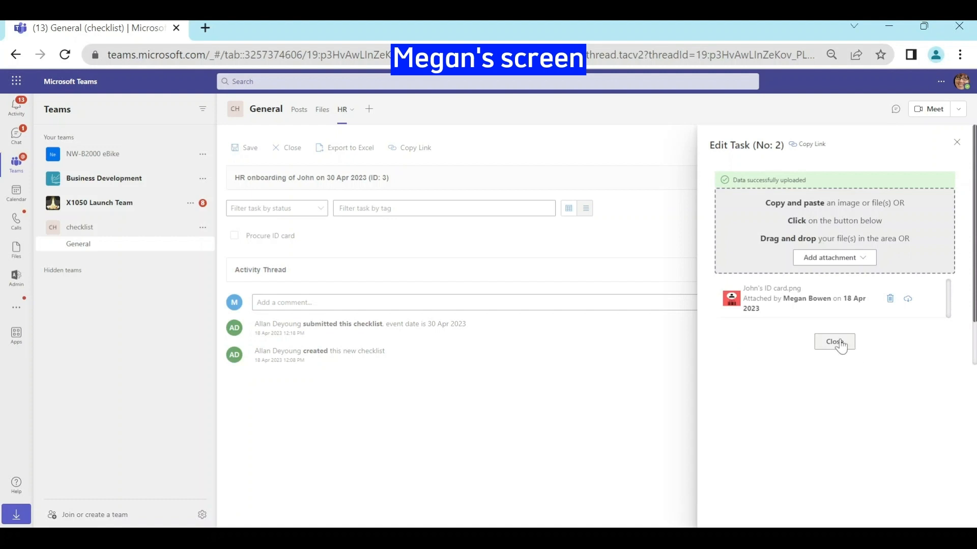
left_click(838, 342)
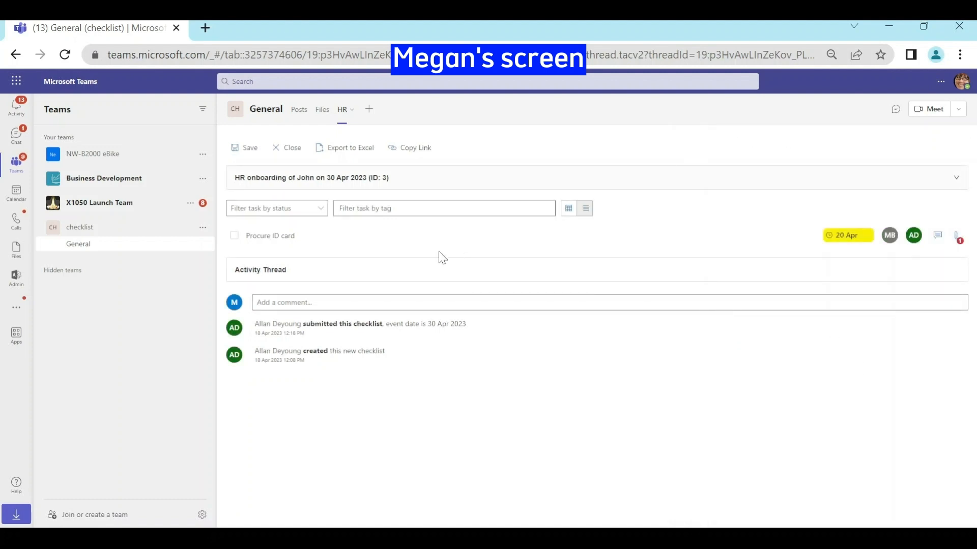
left_click(234, 236)
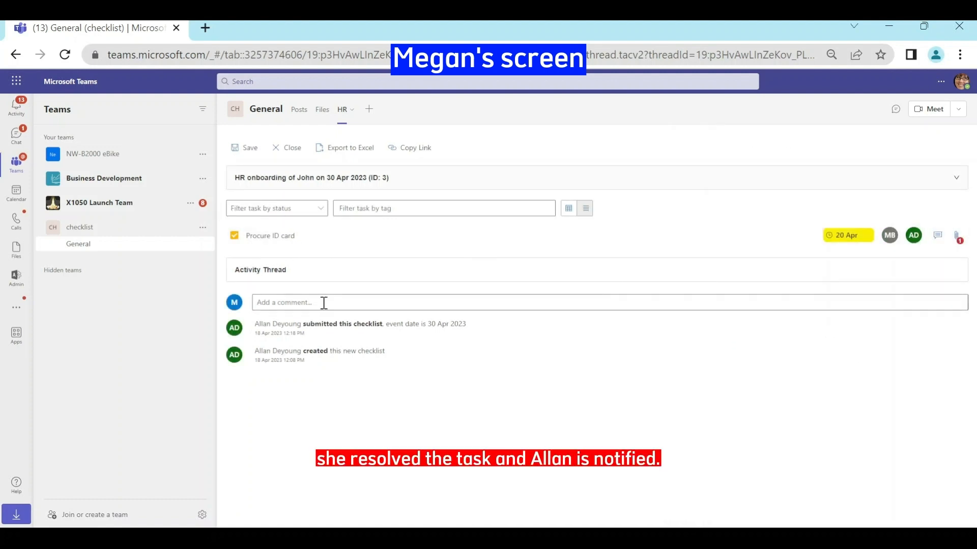
left_click(237, 148)
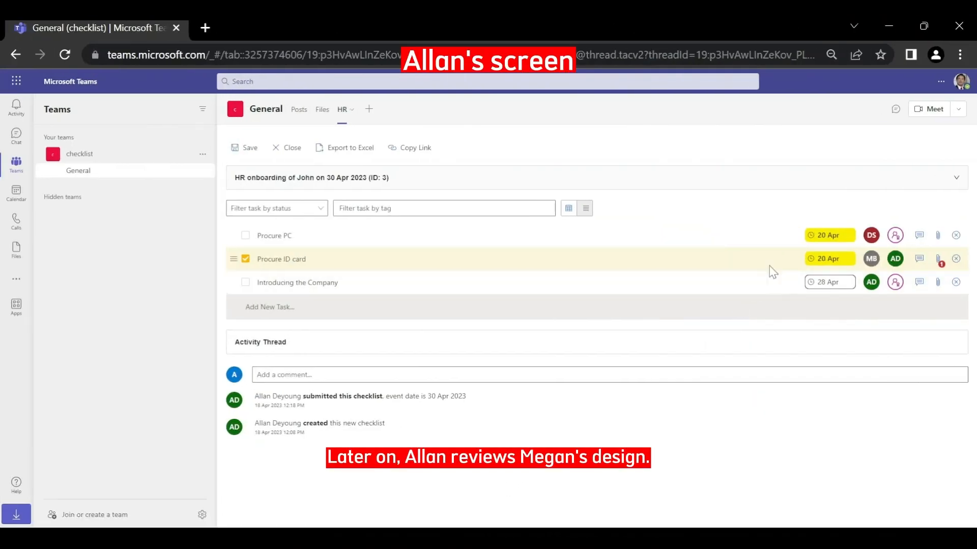
- Preview the ID card image attached to Procure ID card
left_click(938, 259)
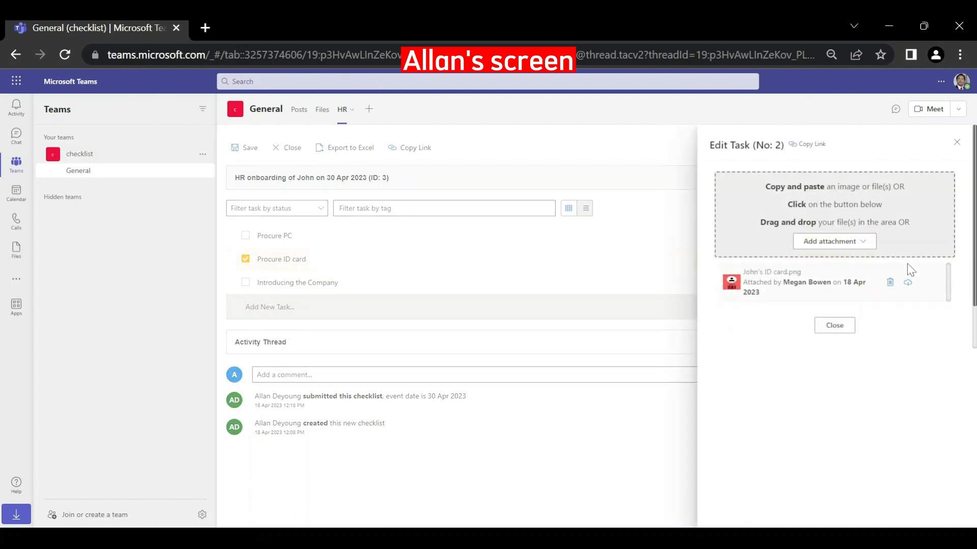
left_click(843, 279)
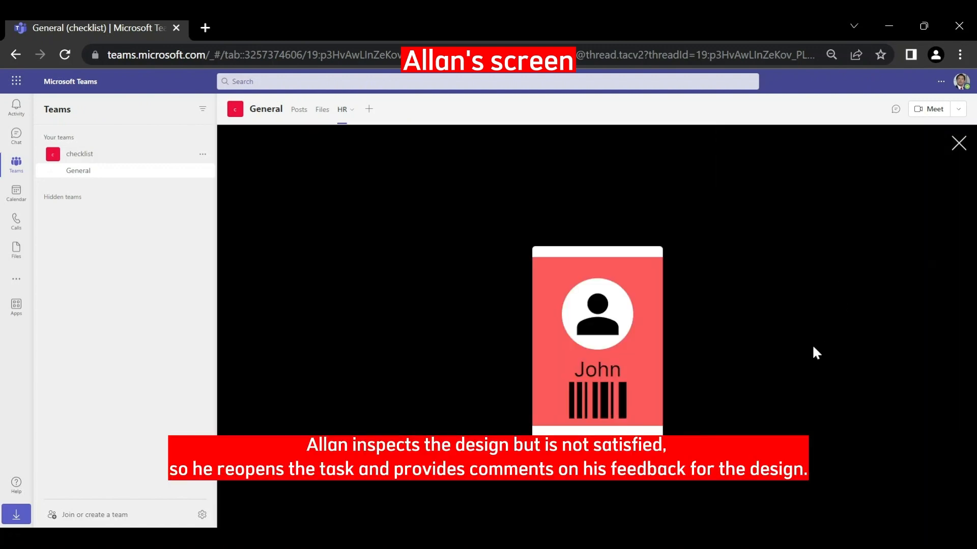
left_click(958, 143)
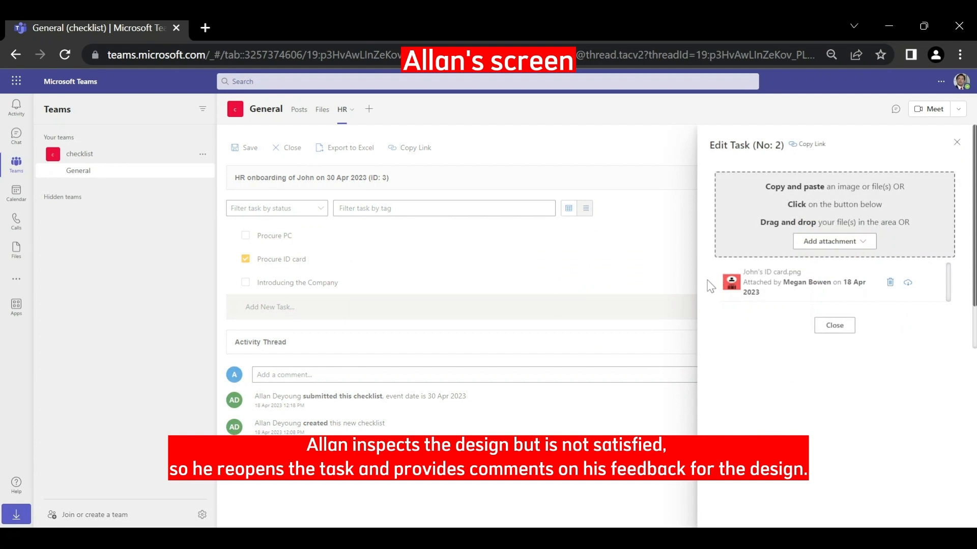
left_click(837, 328)
- Reopen Procure ID card with the comment 'use green background'
left_click(246, 259)
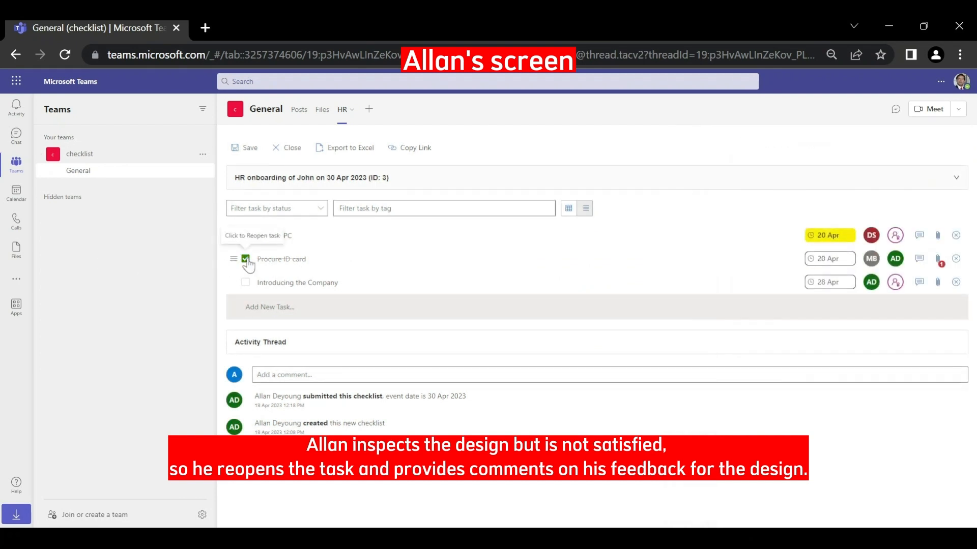
left_click(245, 259)
left_click(560, 327)
type("use green")
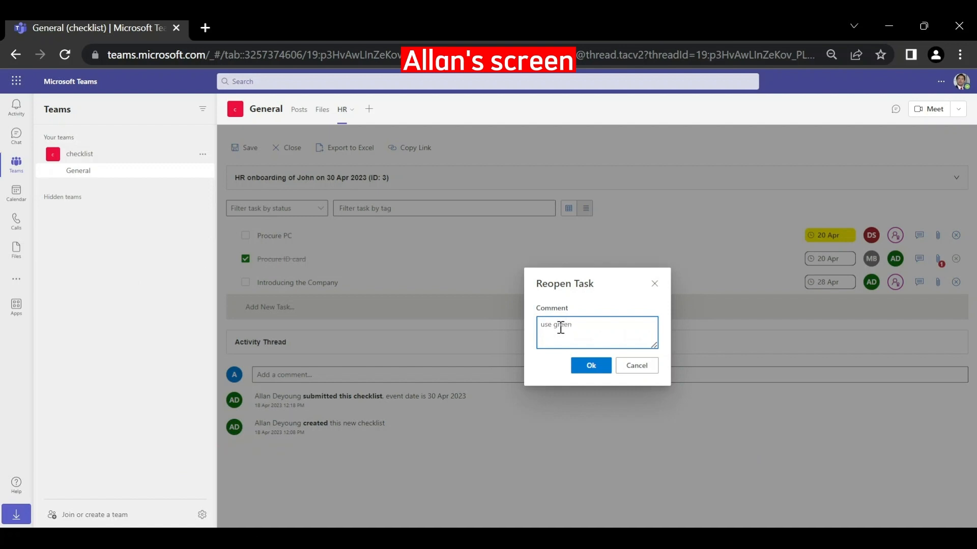
type(" background")
left_click(590, 365)
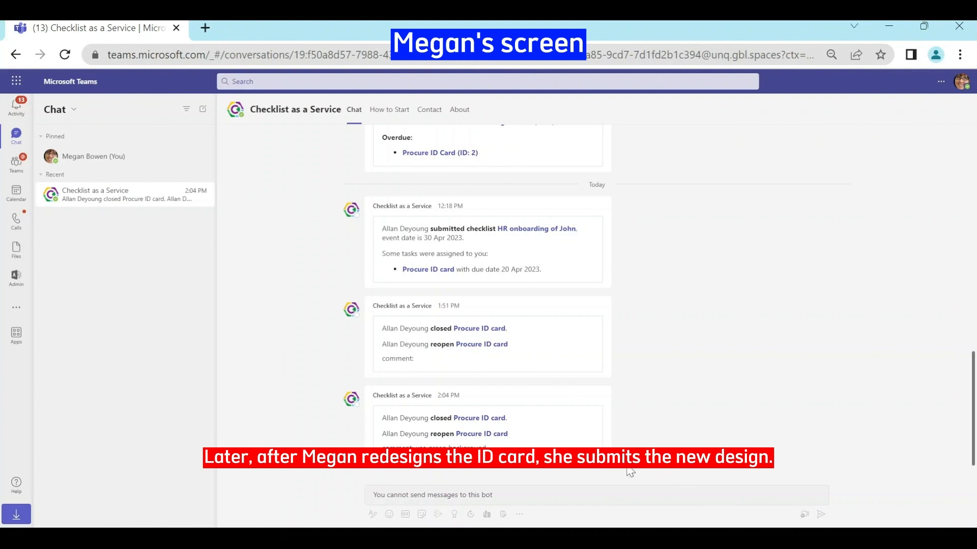
- Upload the green ID card redesign to Procure ID card, resolve it again, and save
left_click(486, 435)
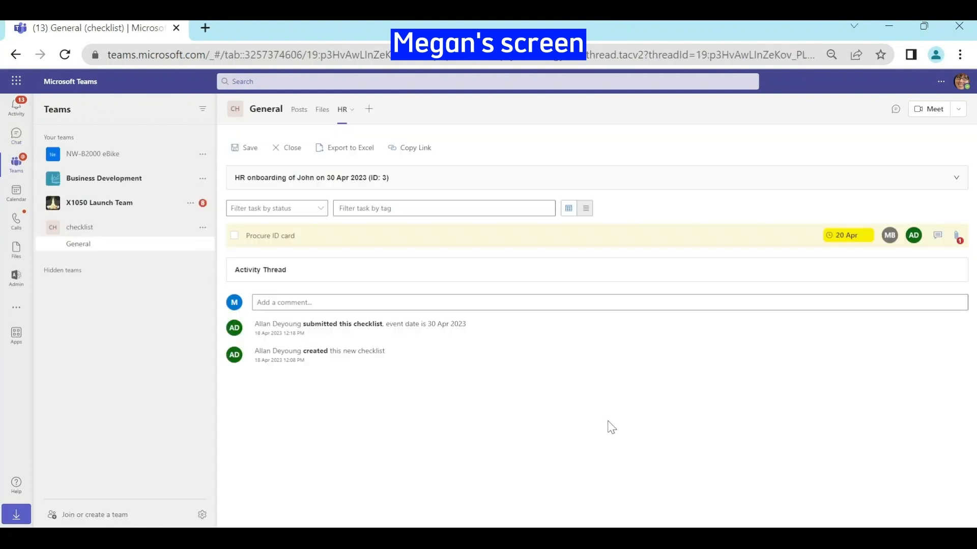
left_click(956, 237)
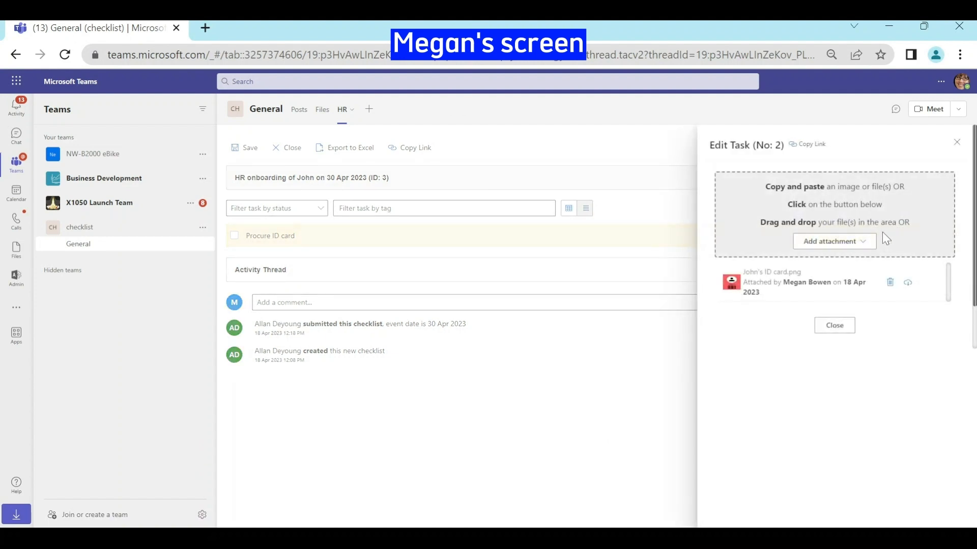
left_click(852, 241)
left_click(842, 258)
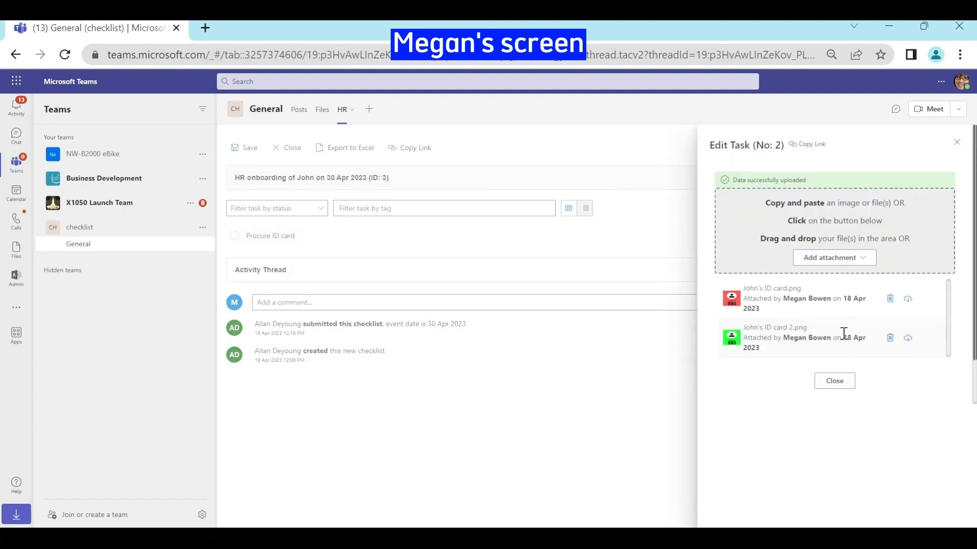
left_click(837, 383)
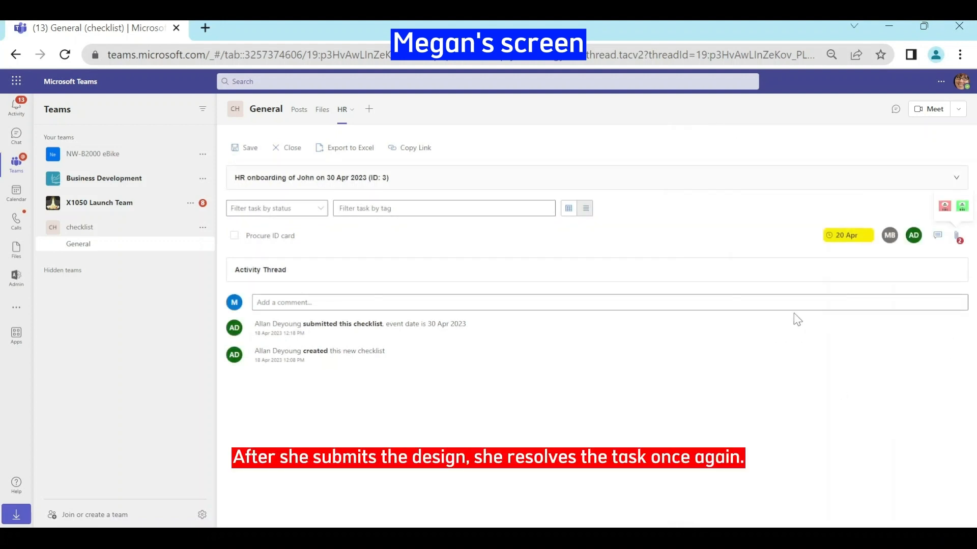
left_click(235, 236)
left_click(239, 148)
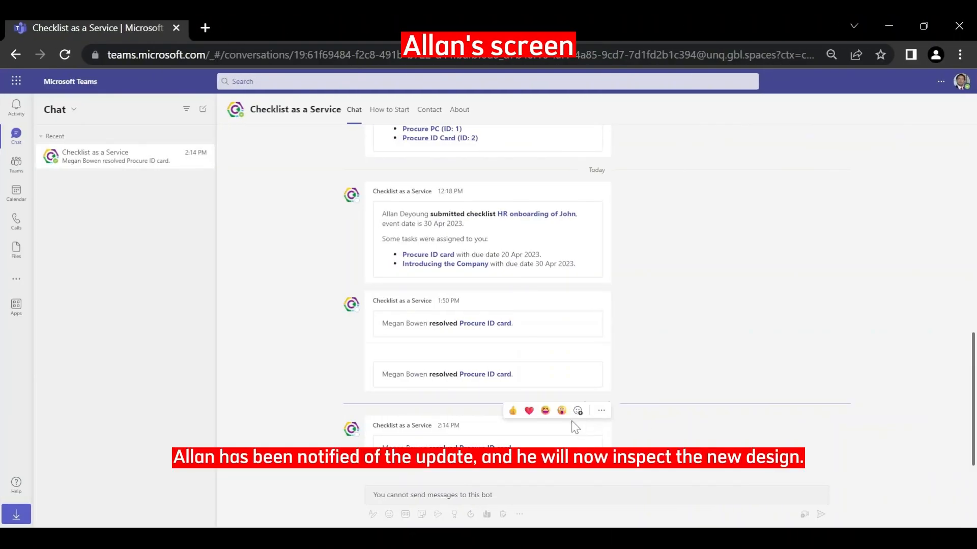
- Review both ID card images, then close Procure ID card and save the checklist
left_click(504, 443)
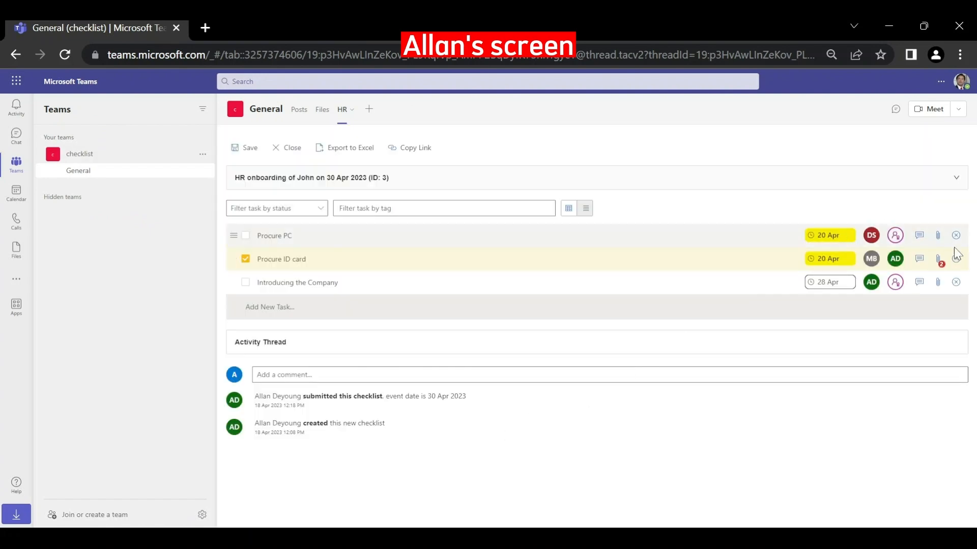
left_click(938, 260)
left_click(815, 322)
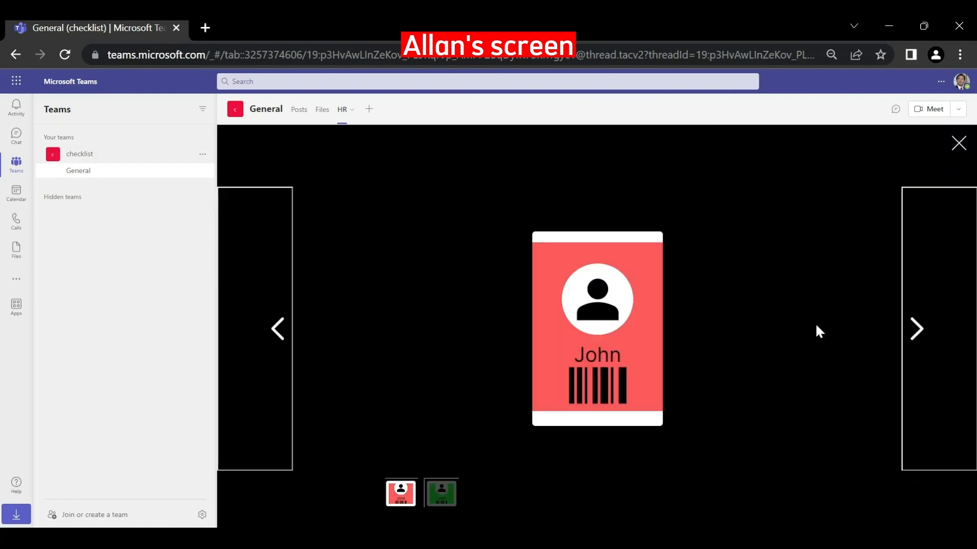
left_click(936, 351)
left_click(959, 144)
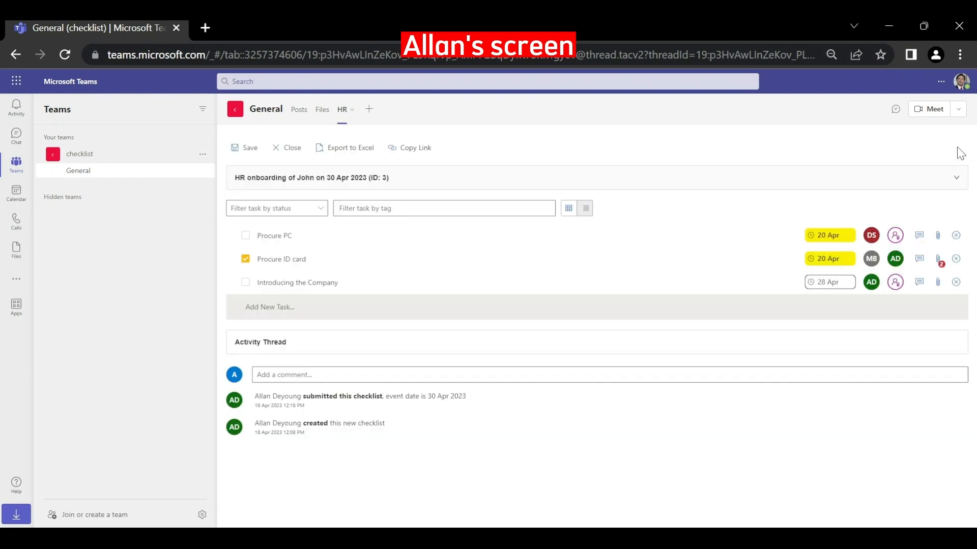
left_click(847, 365)
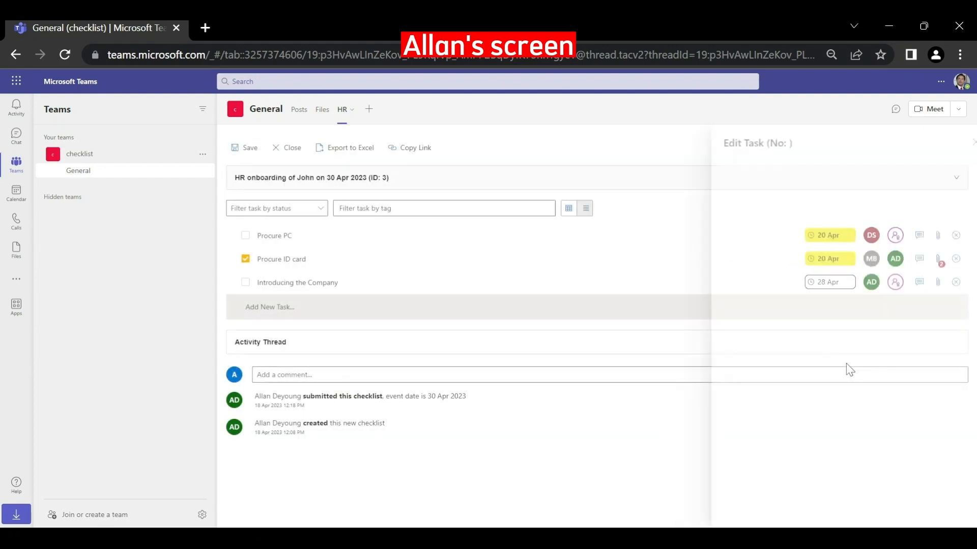
left_click(245, 259)
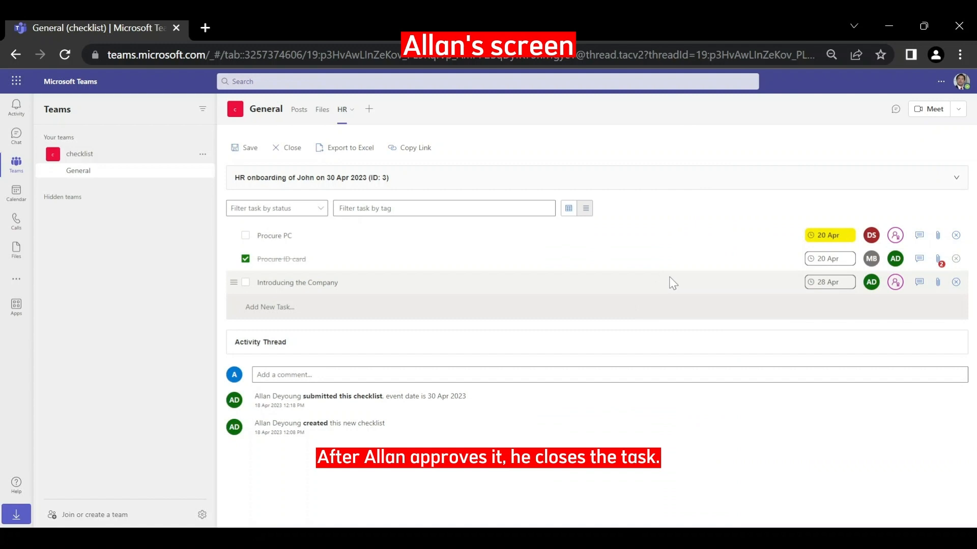
left_click(249, 149)
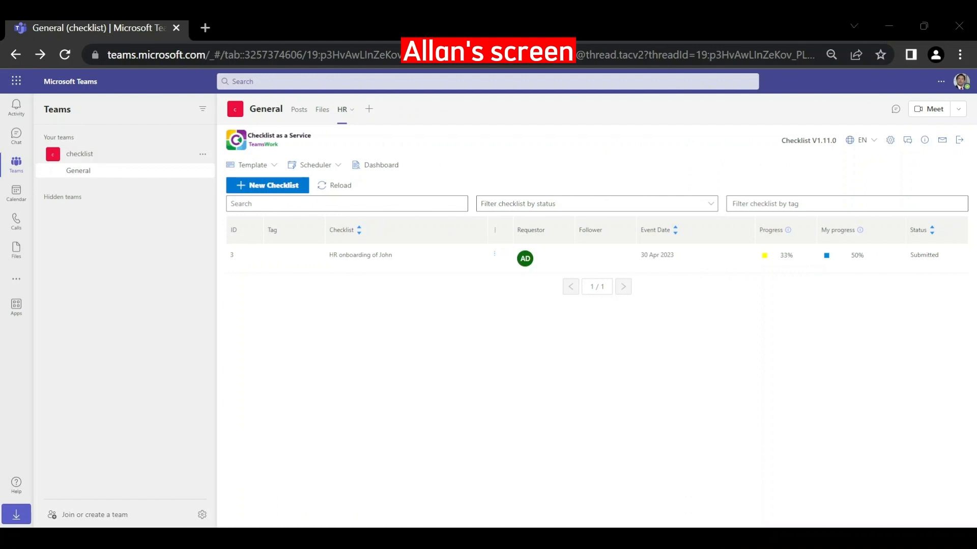
- Create 'HR Onboarding of Chris' from the saved HR onboarding template, event date 30 Apr 2023
left_click(303, 186)
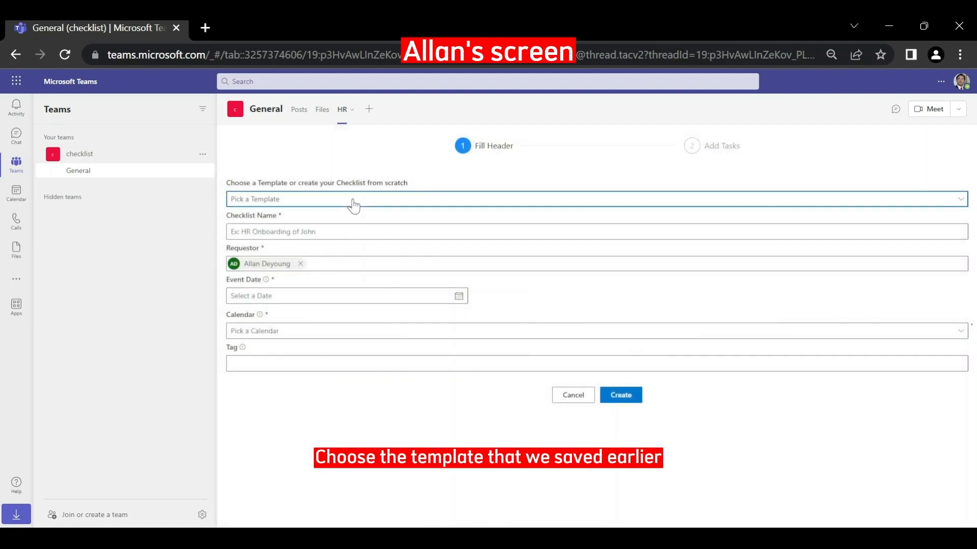
left_click(352, 200)
left_click(317, 423)
left_click(352, 230)
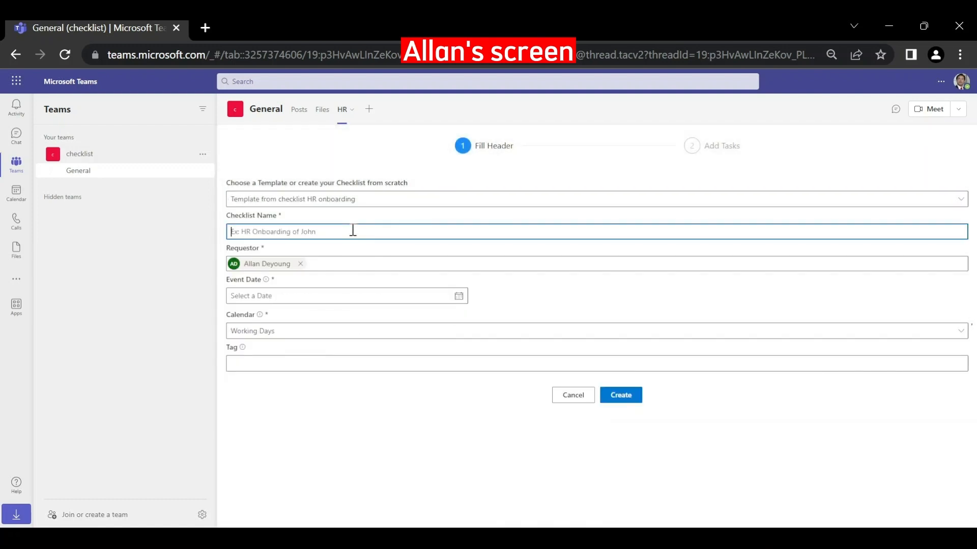
type("HR Onboarding of Chris")
left_click(305, 296)
left_click(238, 420)
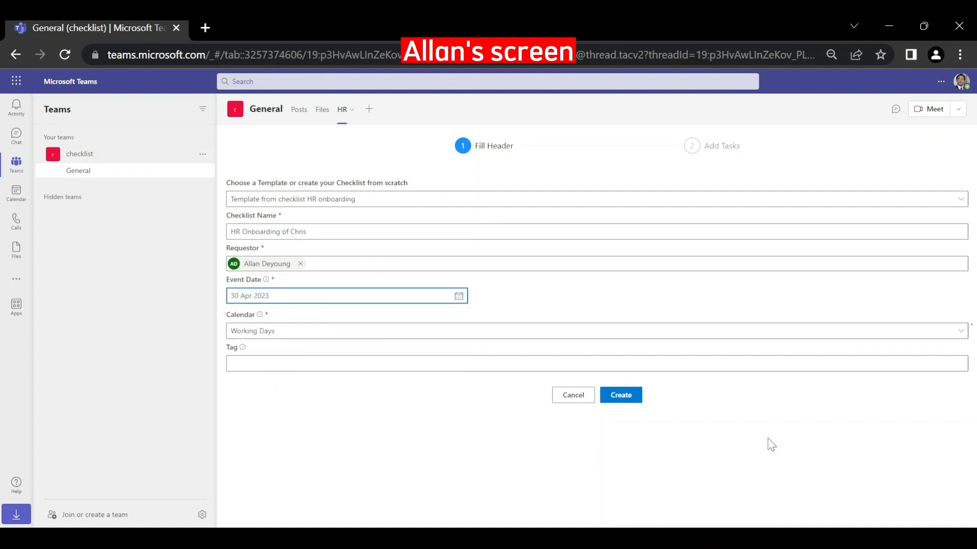
left_click(620, 395)
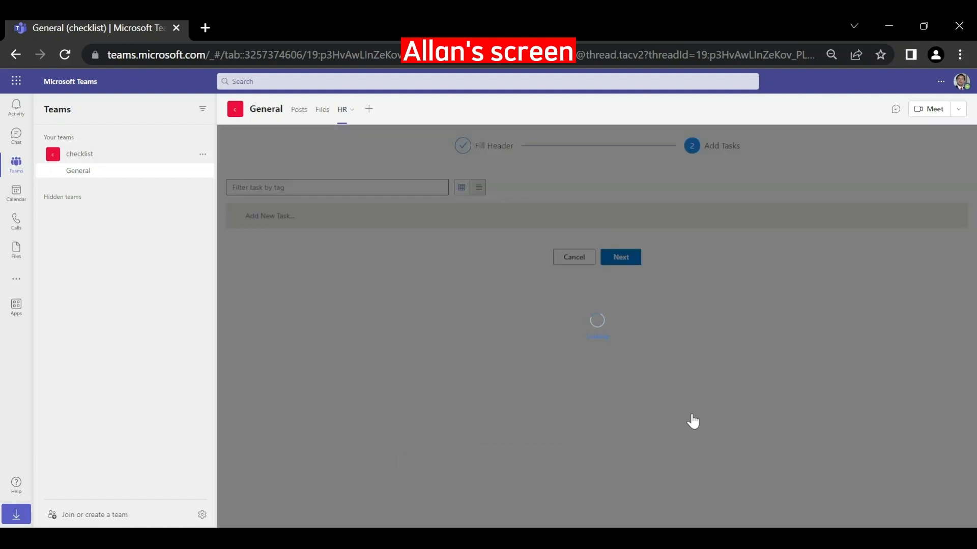